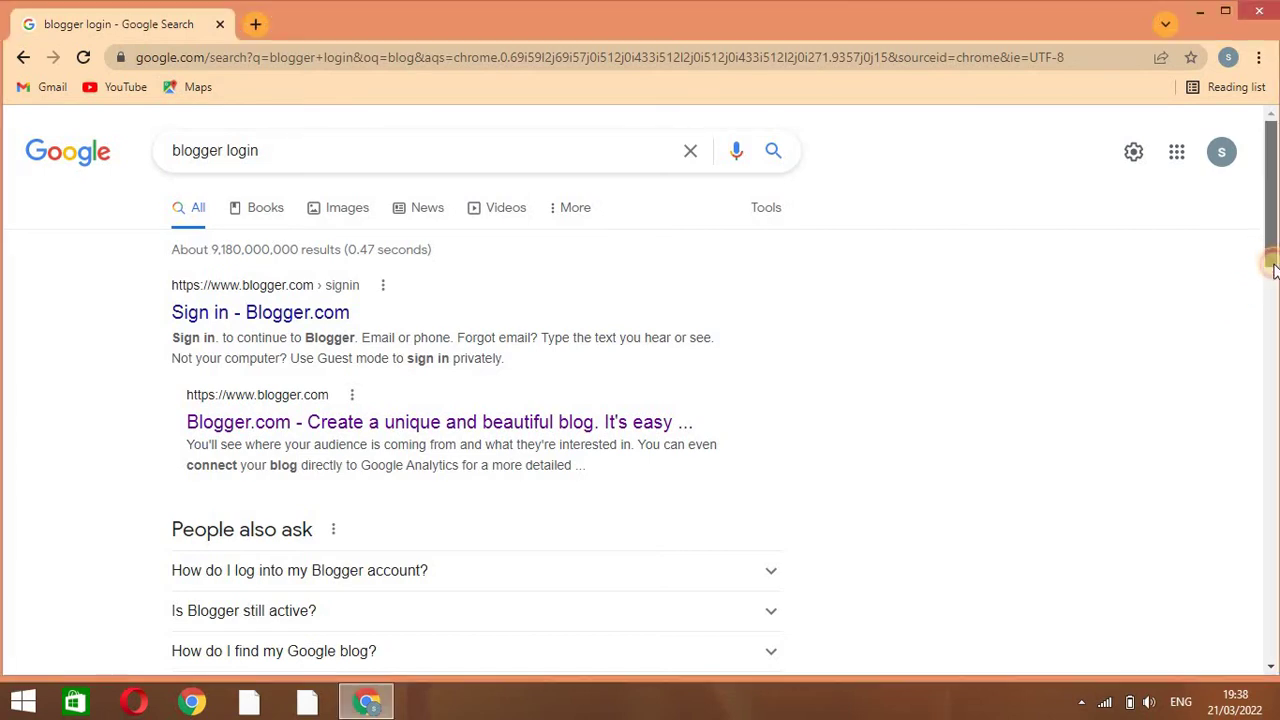
Scroll the Google results for 'blogger login' to the Sign in - Blogger.com link
mouse_move(1273, 253)
mouse_down()
mouse_move(1273, 315)
mouse_move(1270, 228)
mouse_up()
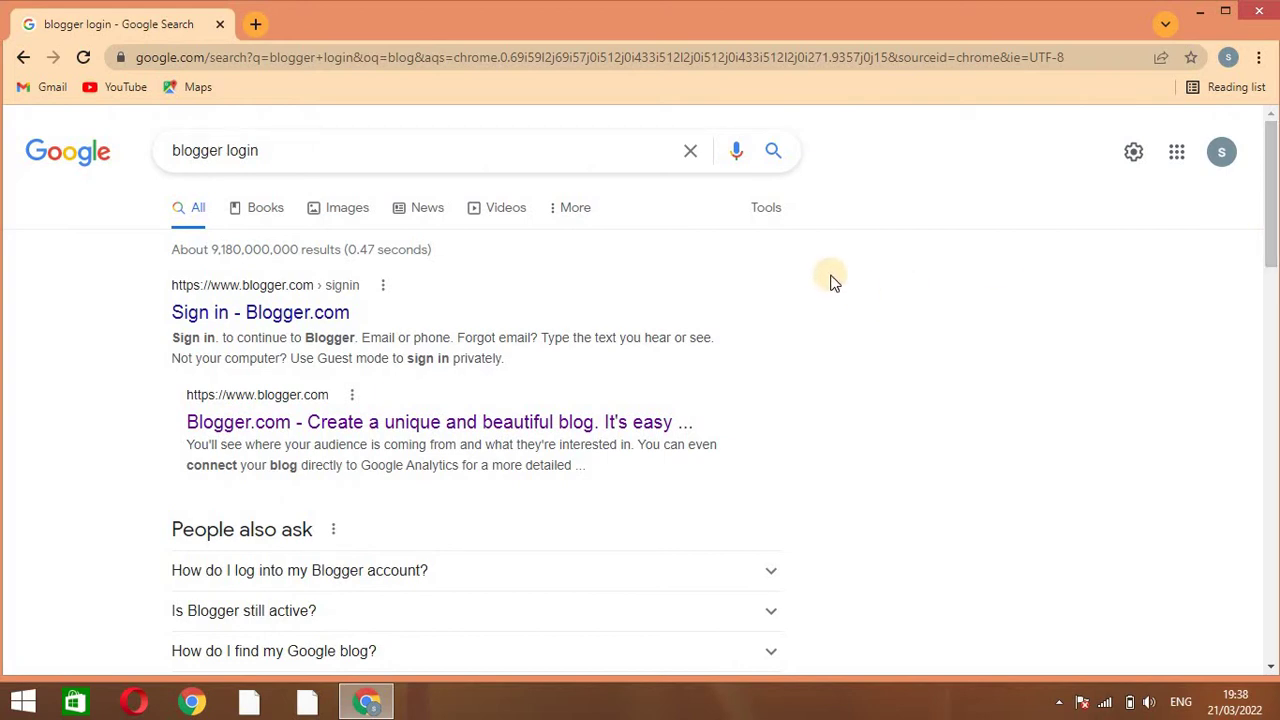
Open the Sign in - Blogger.com result and sign in with a saved Google account
click(303, 314)
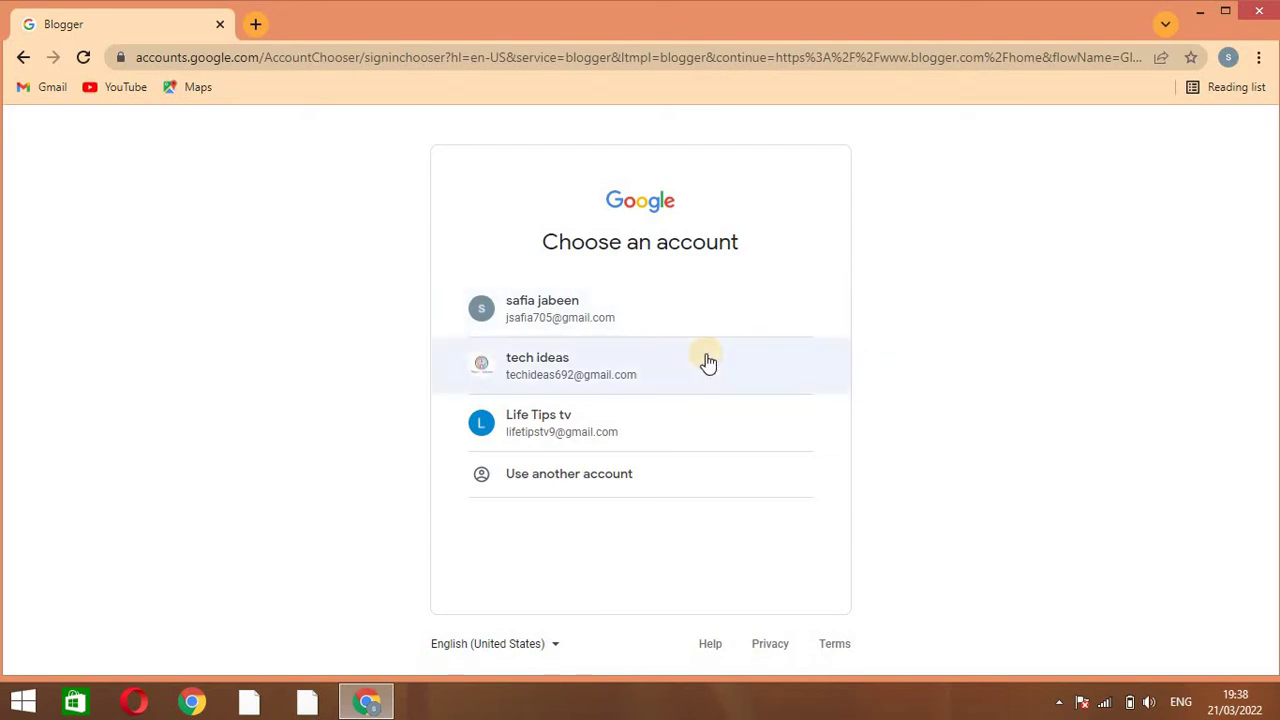
click(628, 366)
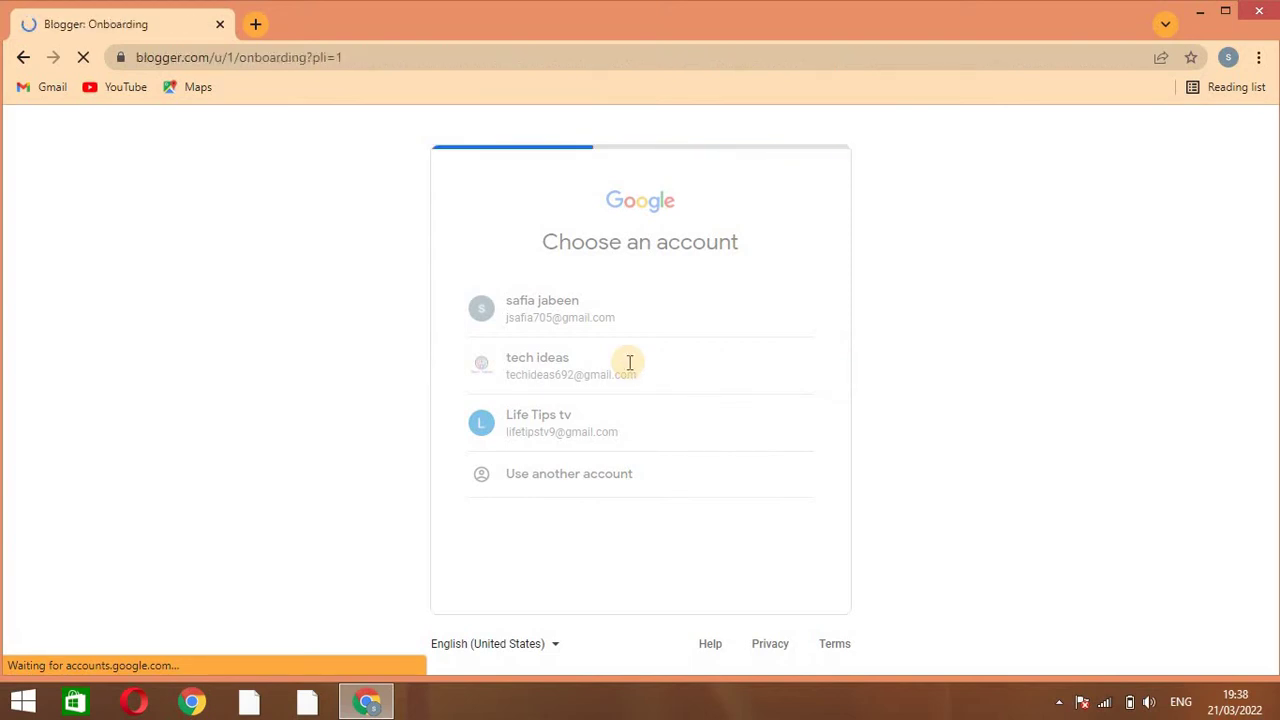
Dismiss both notices and title the blog 'Cantt Library Jhung', correcting the Library typo
click(520, 366)
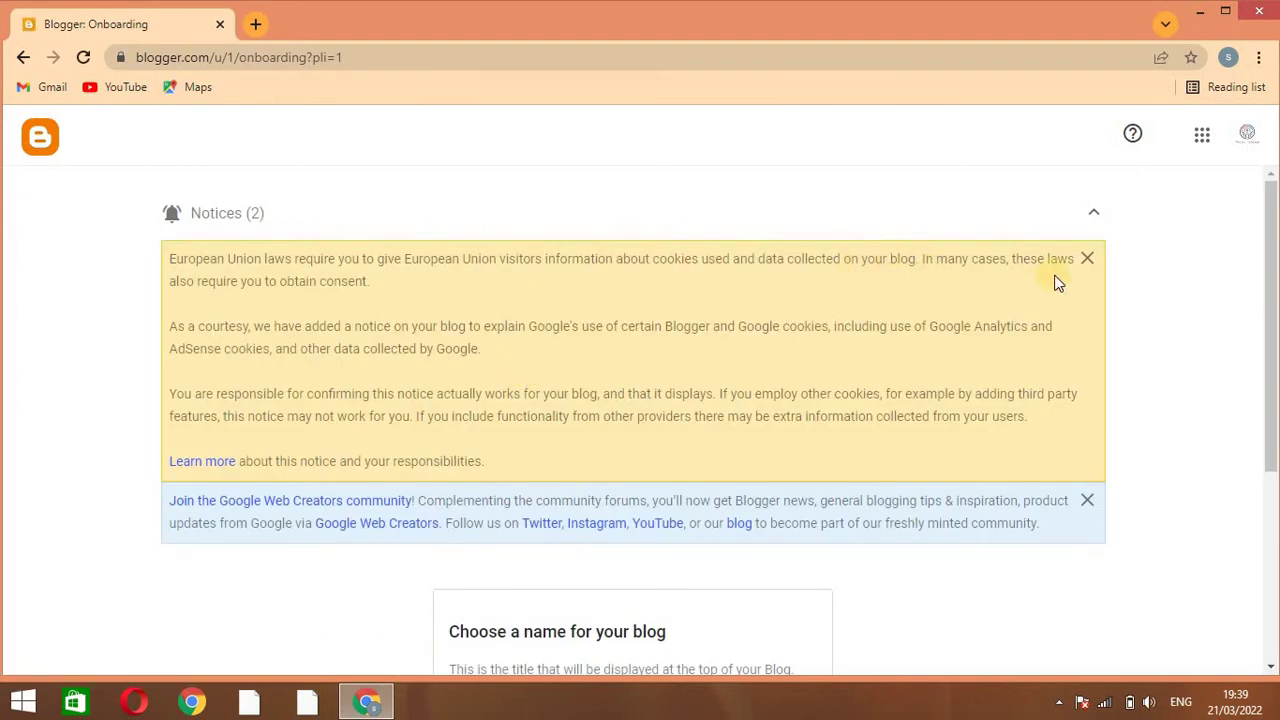
click(1086, 268)
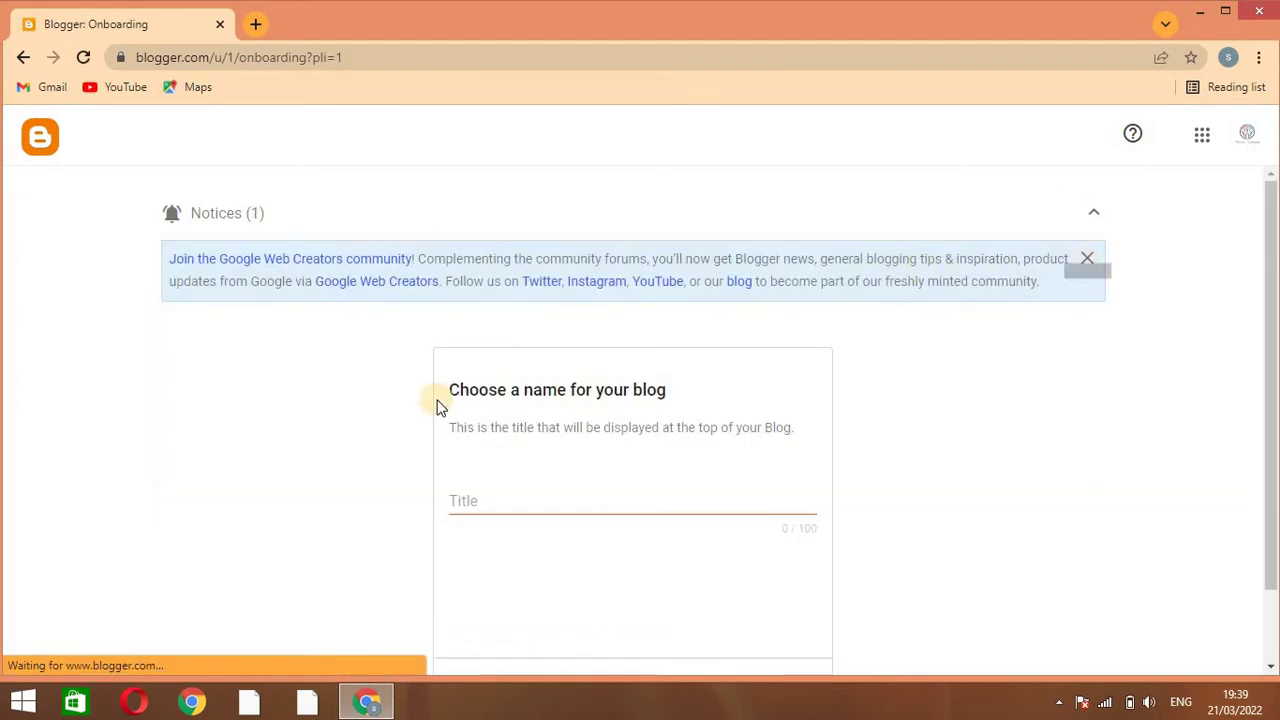
click(505, 496)
text(c)
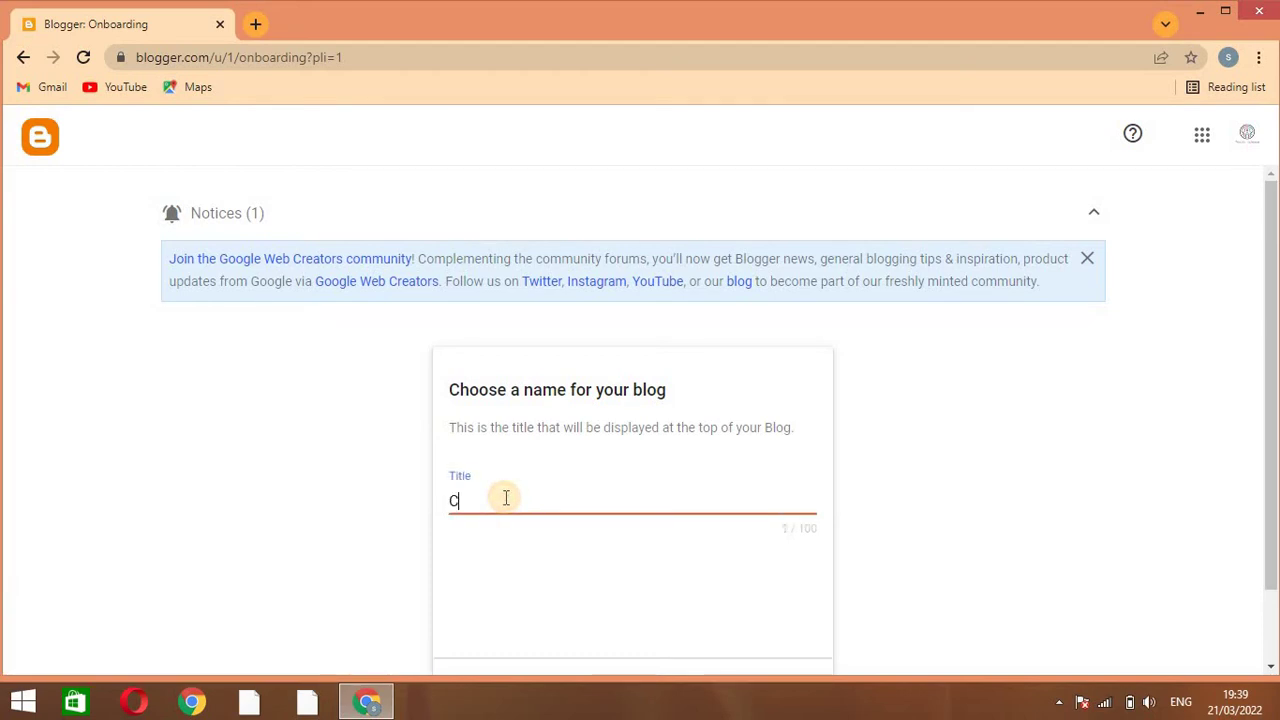
text(antt)
key(ctrl+l)
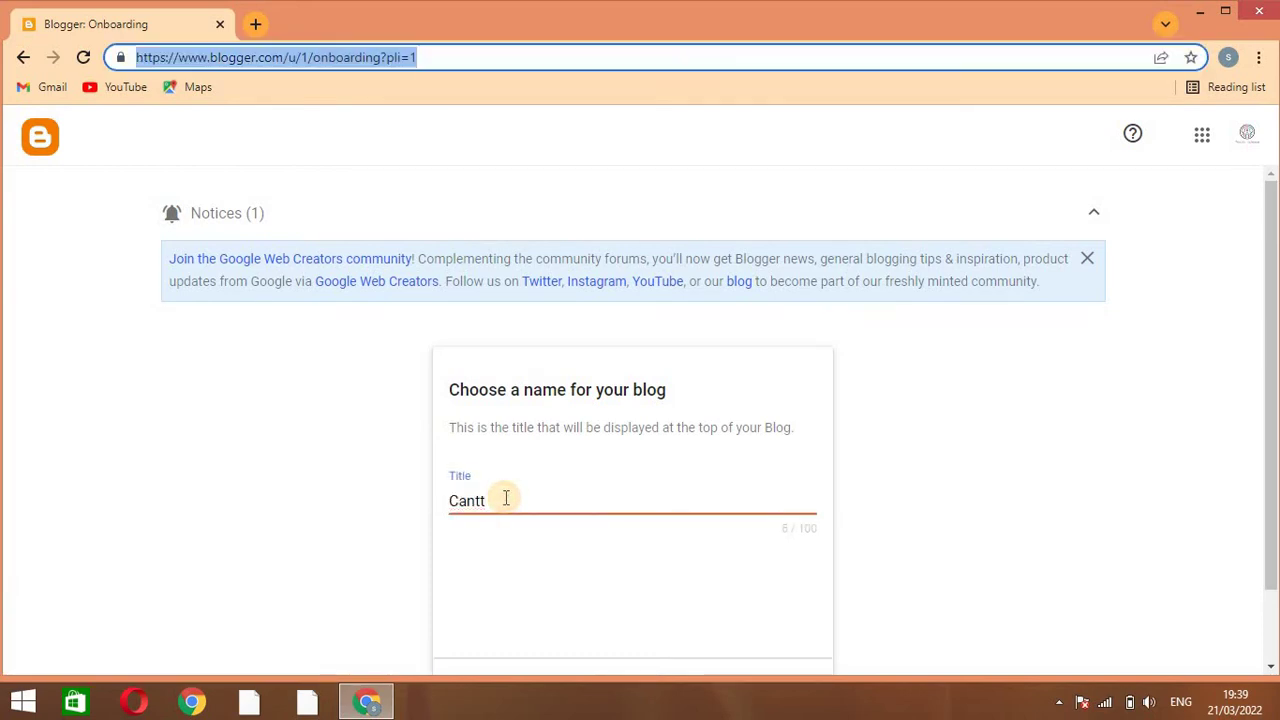
text(o)
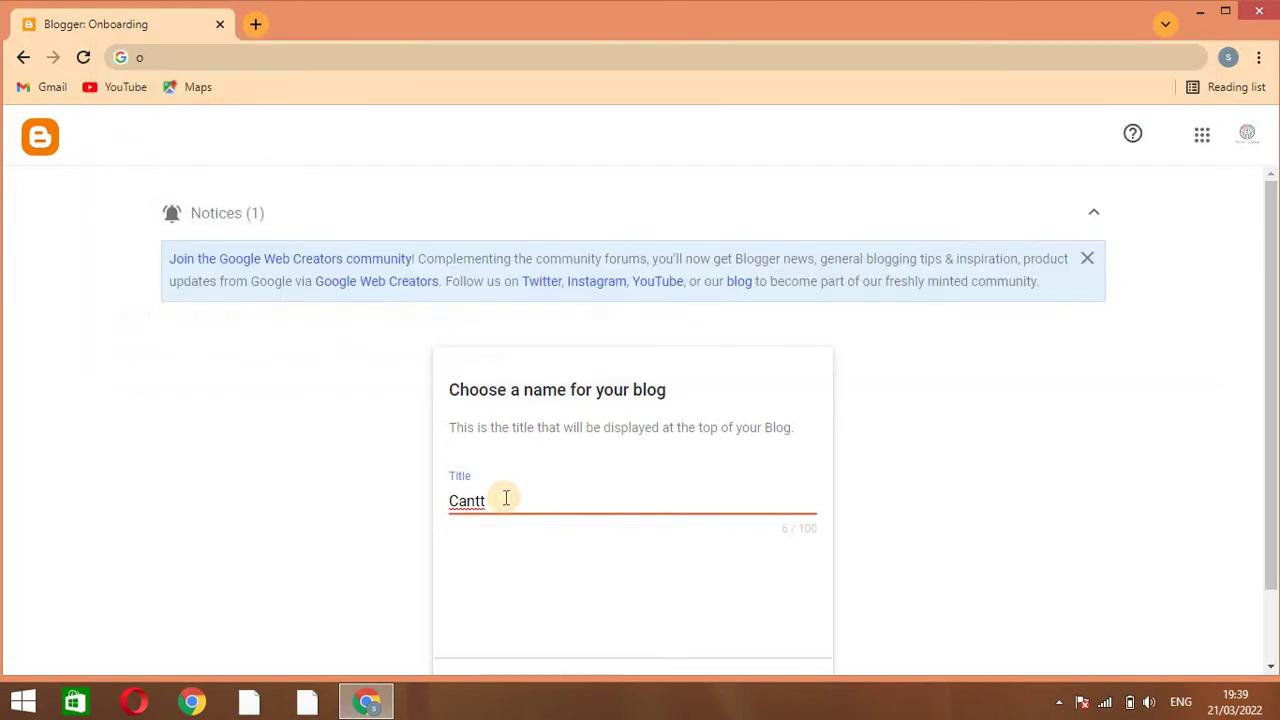
text(ibrar)
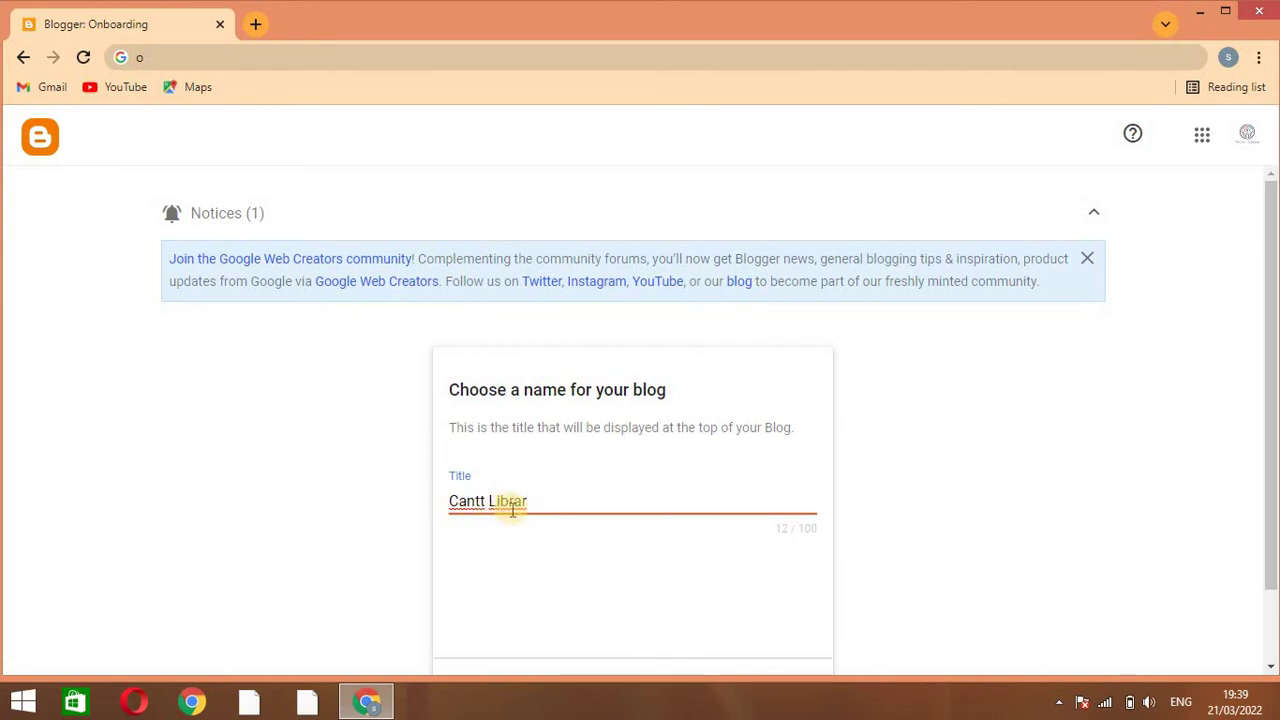
text(Jhun)
text(g)
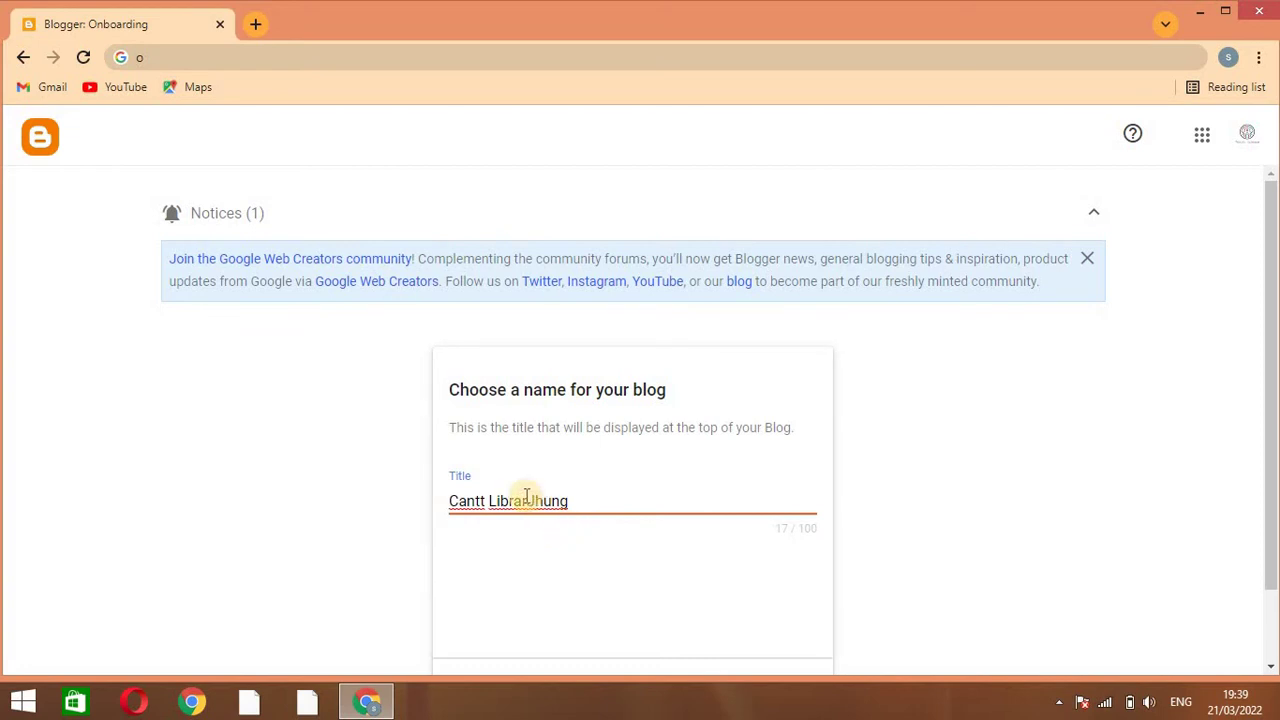
click(526, 500)
text(y)
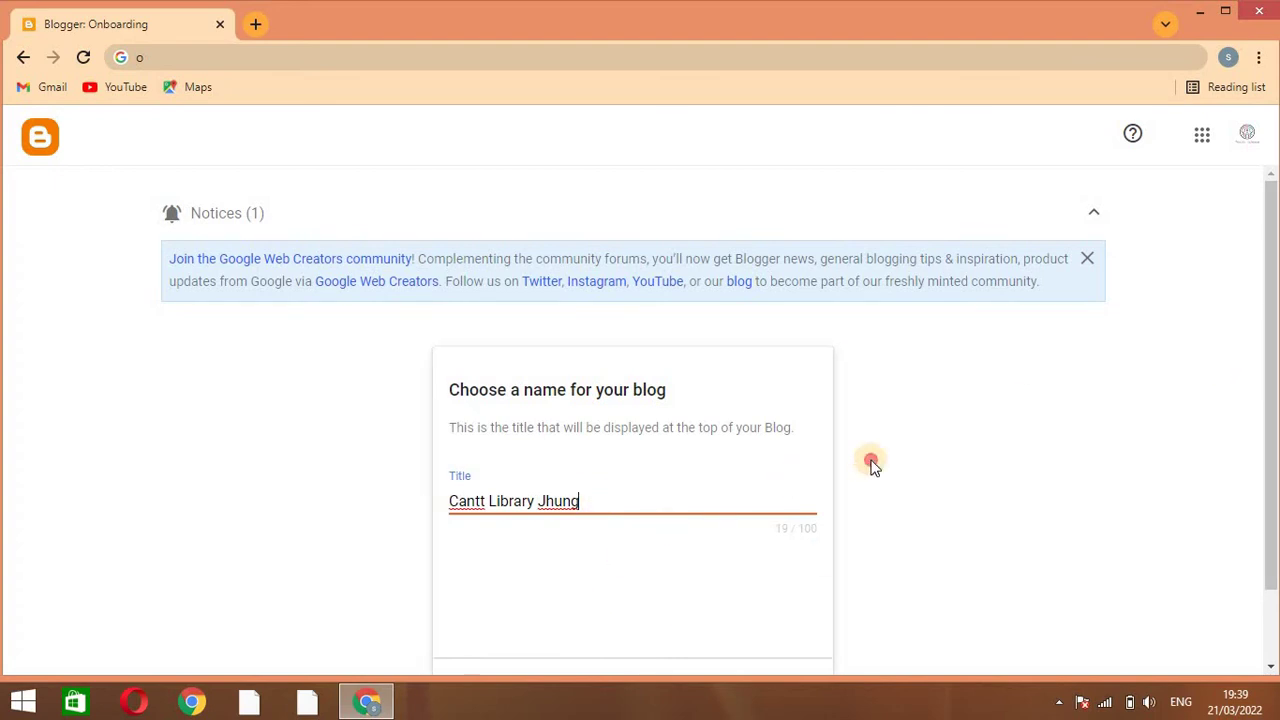
click(1089, 258)
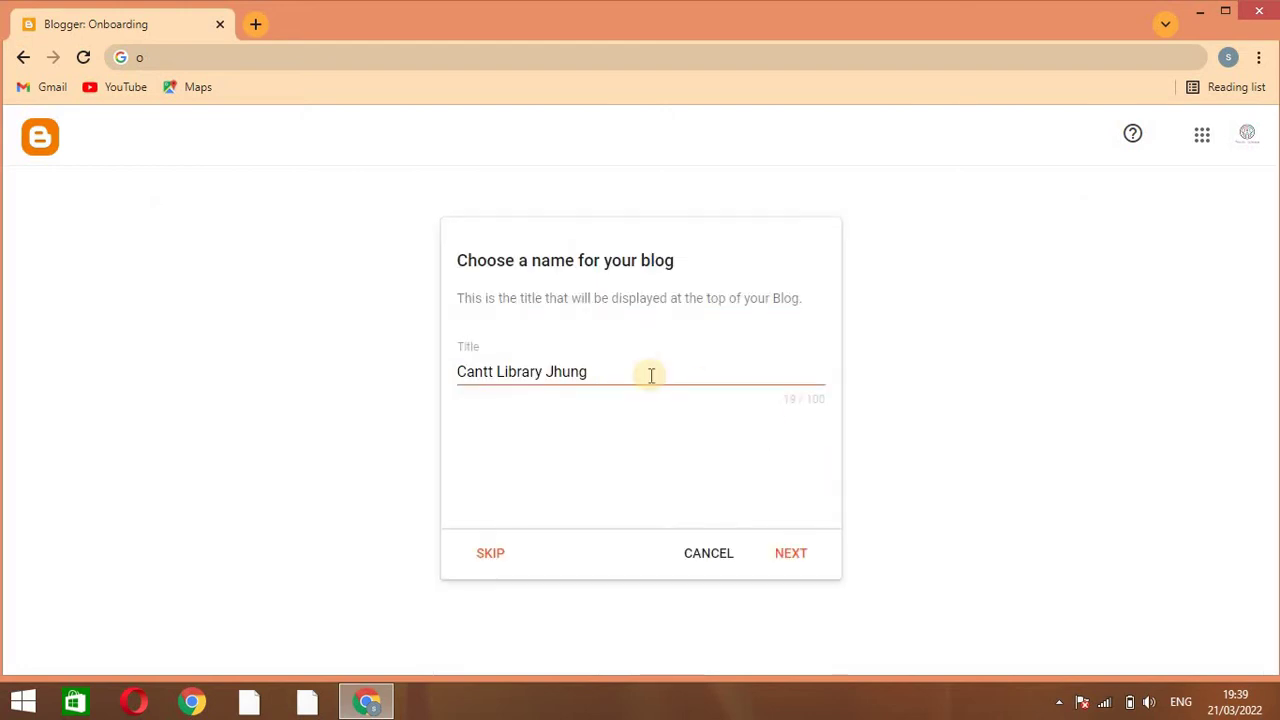
Enter the available address canttlibraryjhung.blogspot.com and continue past the address step
click(787, 554)
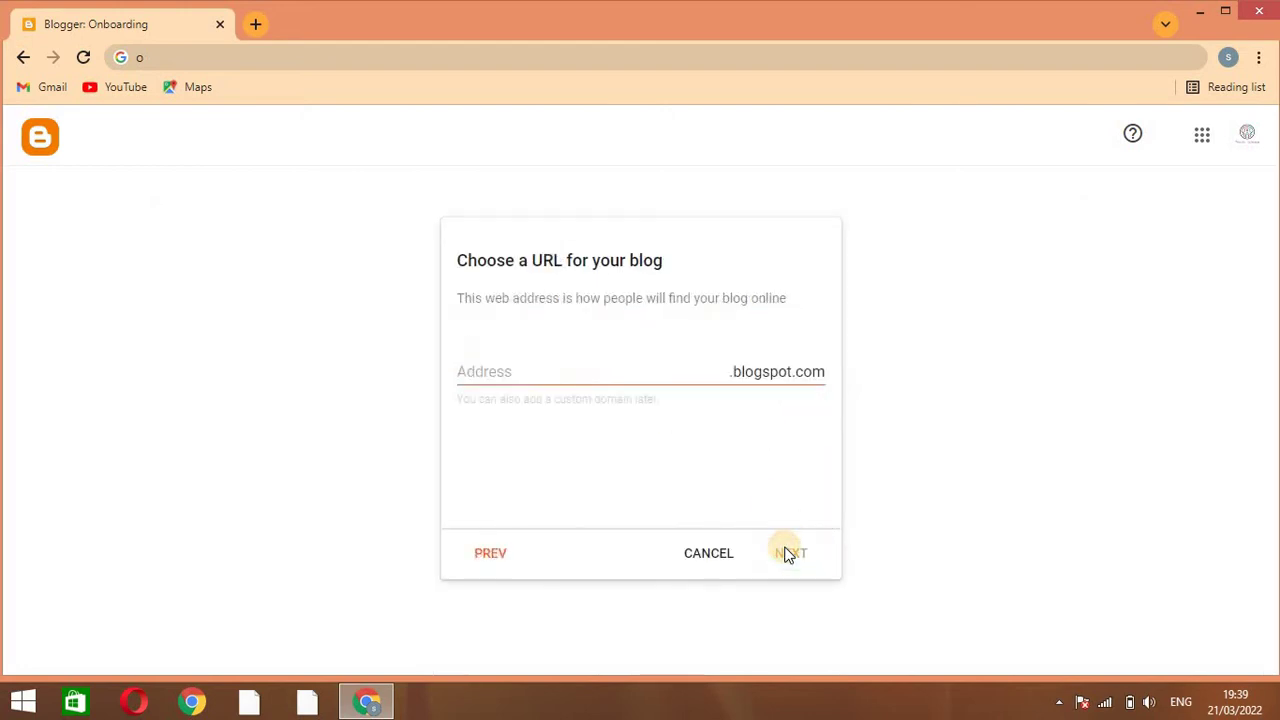
click(635, 367)
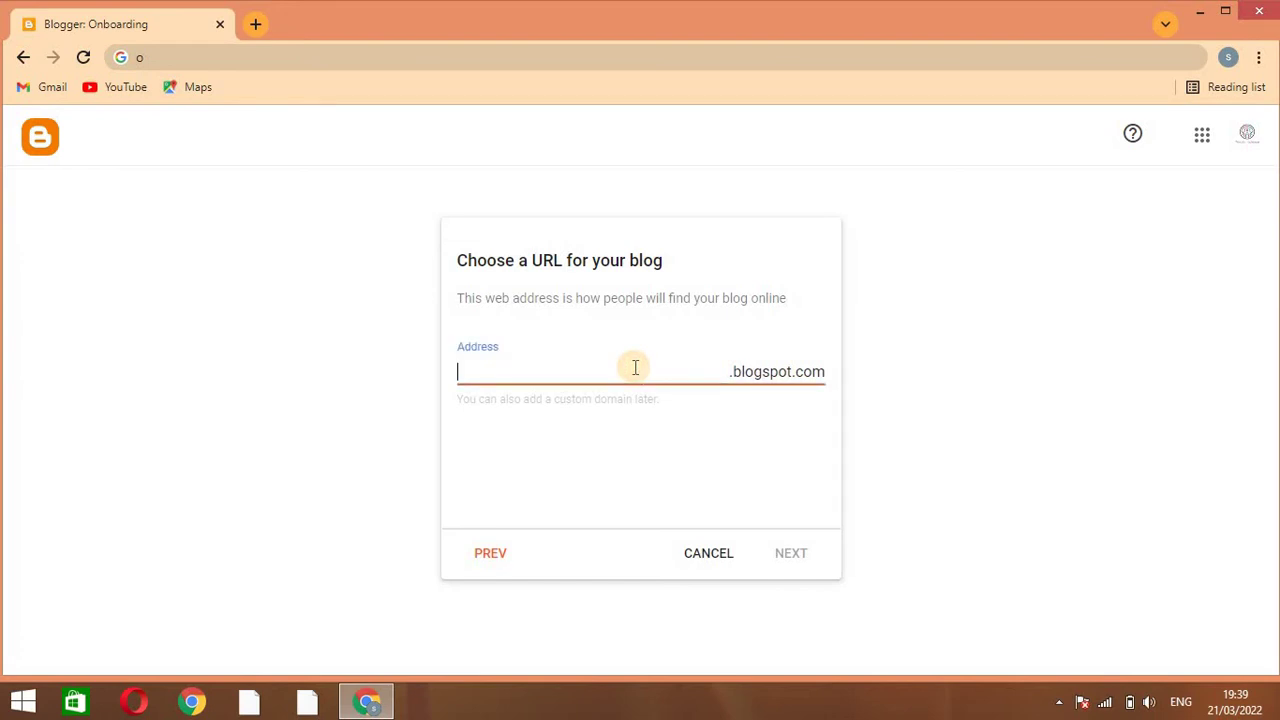
text(canttl)
text(ib)
text(raryjhu)
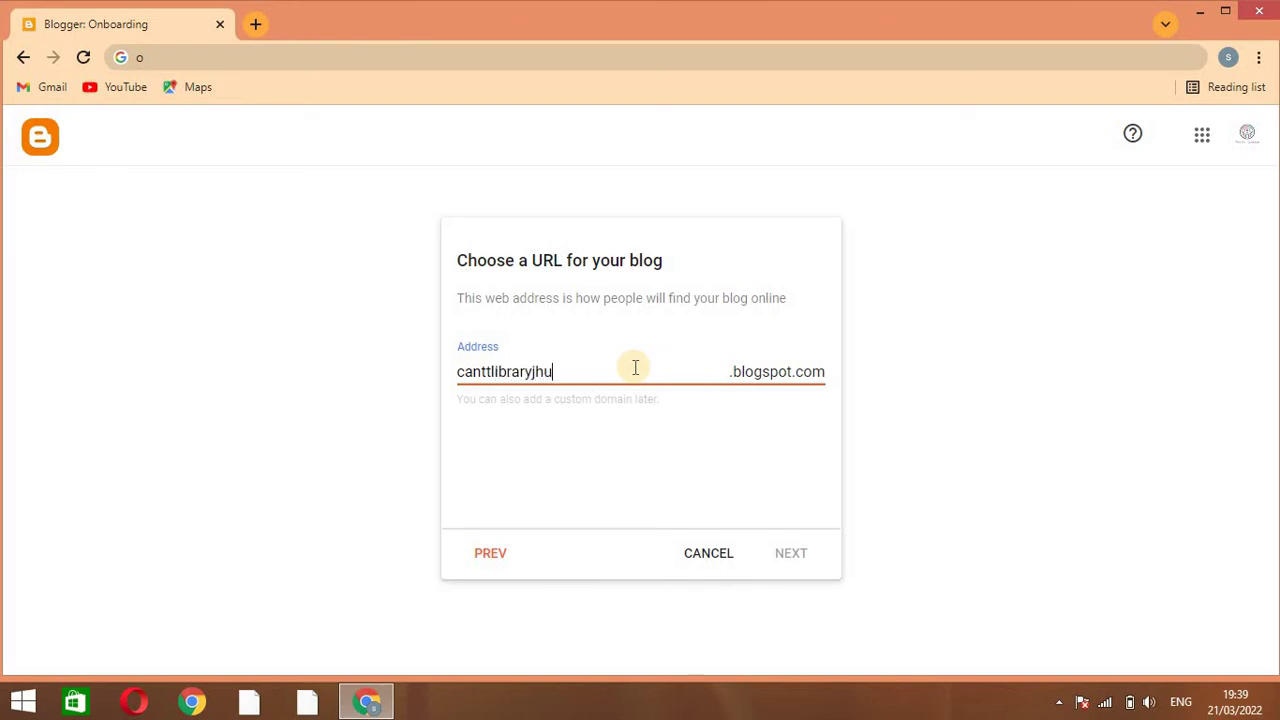
text(ng)
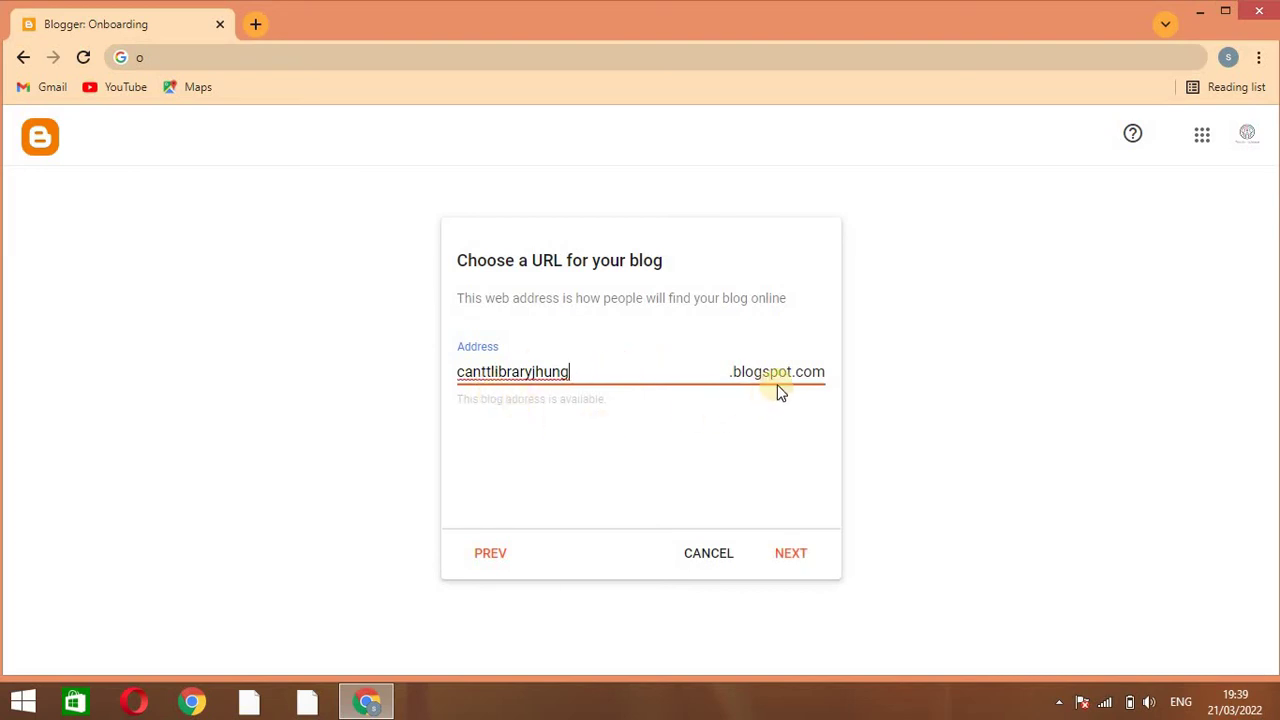
click(795, 556)
Enter 'Cantt Library Jhung' as the blog's display name
click(797, 556)
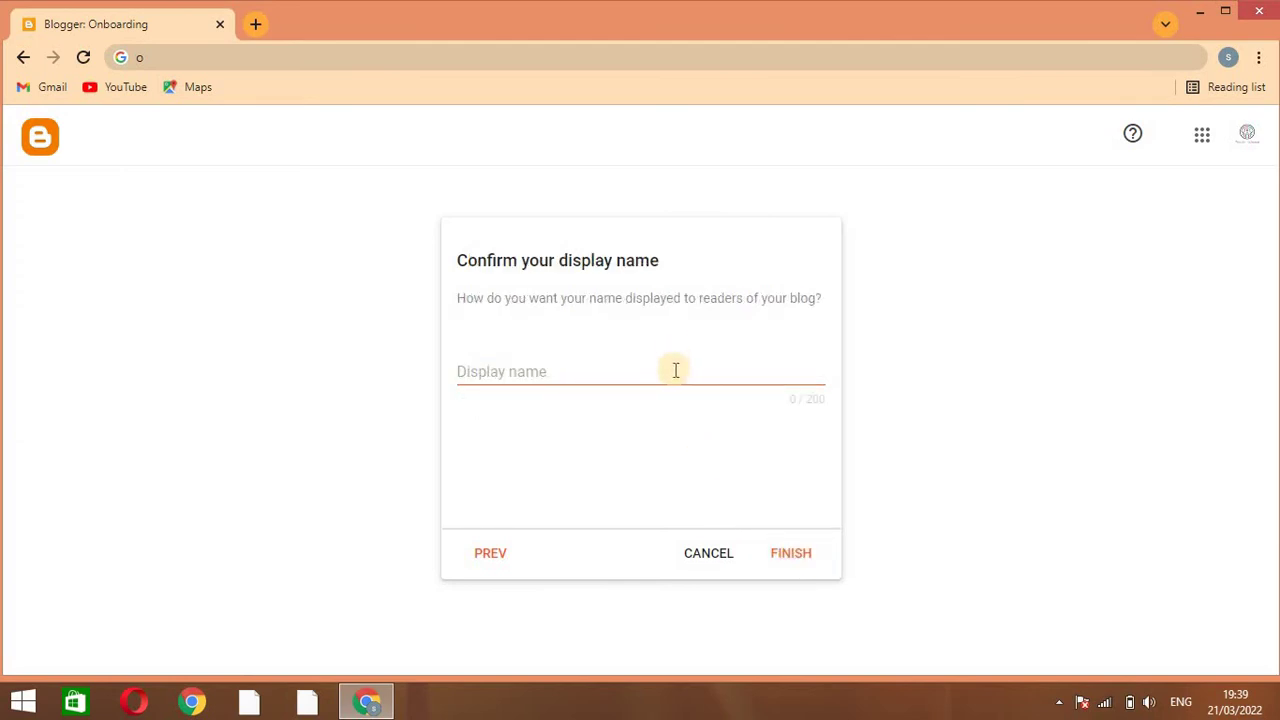
click(673, 380)
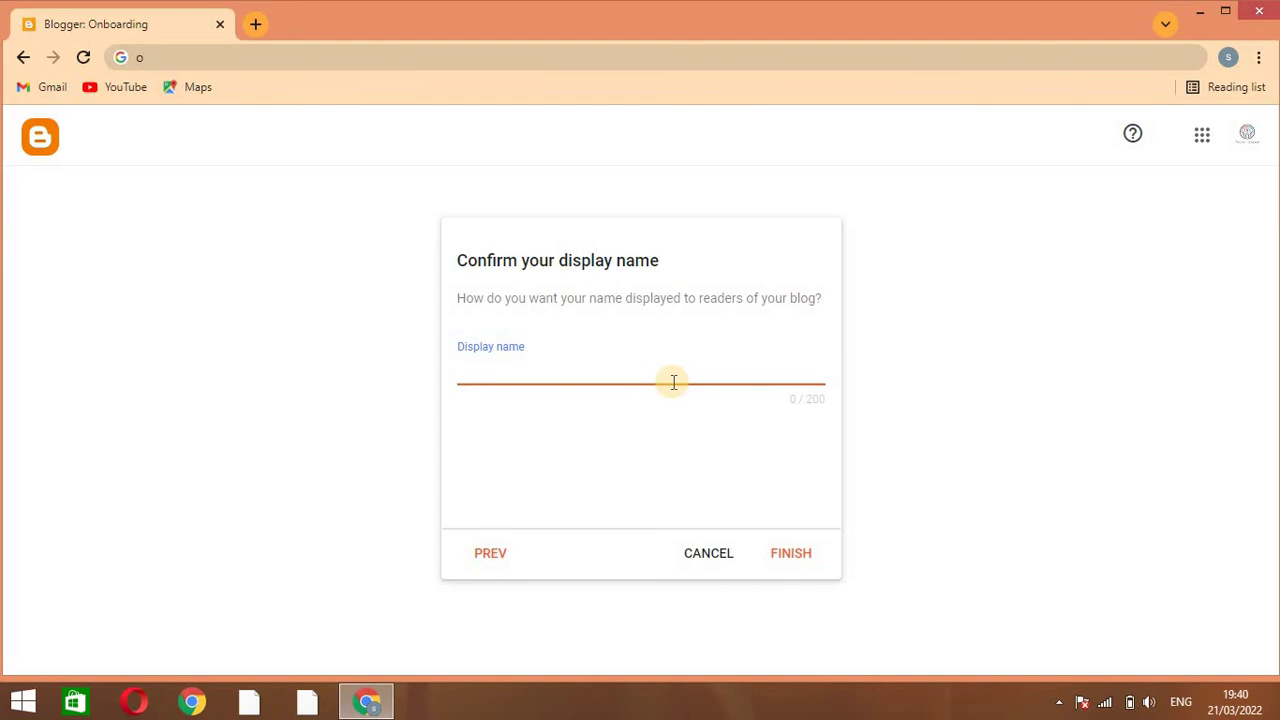
text(Cantt Li)
text(brar)
text(y J)
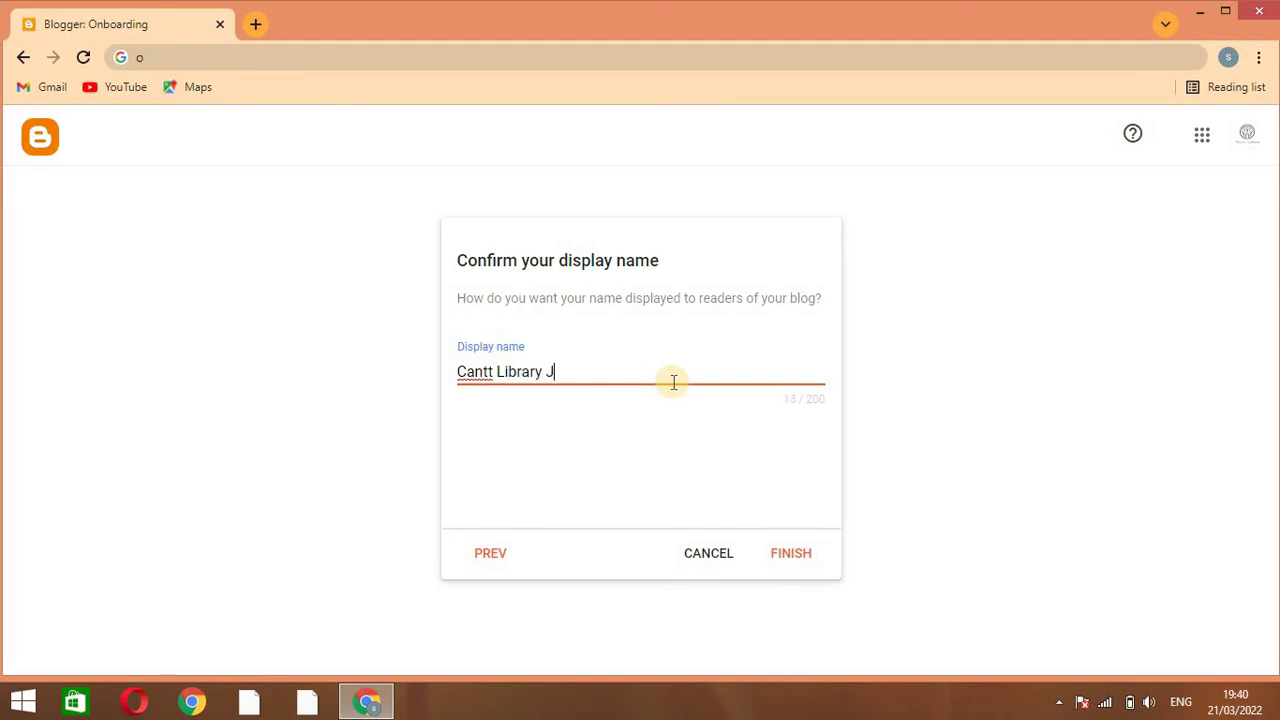
text(hun)
text(g)
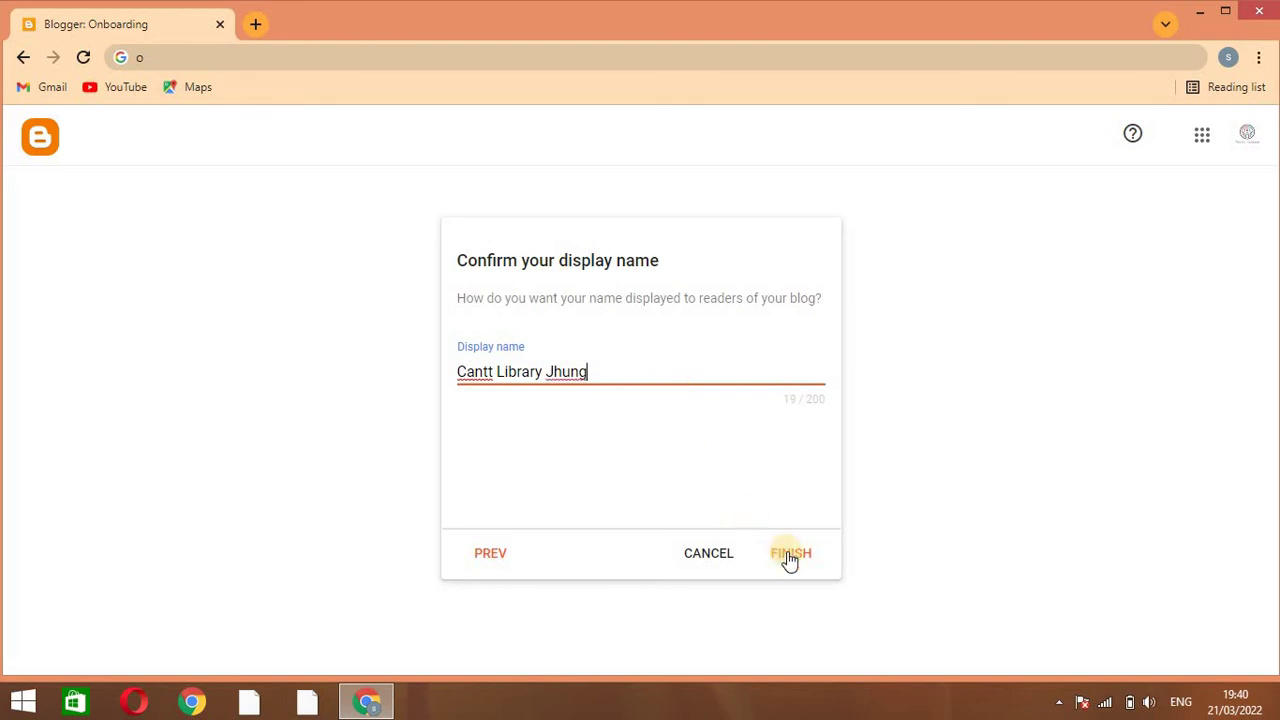
Finish onboarding, then choose Contempo's Light variant on the Theme page and apply it
click(790, 556)
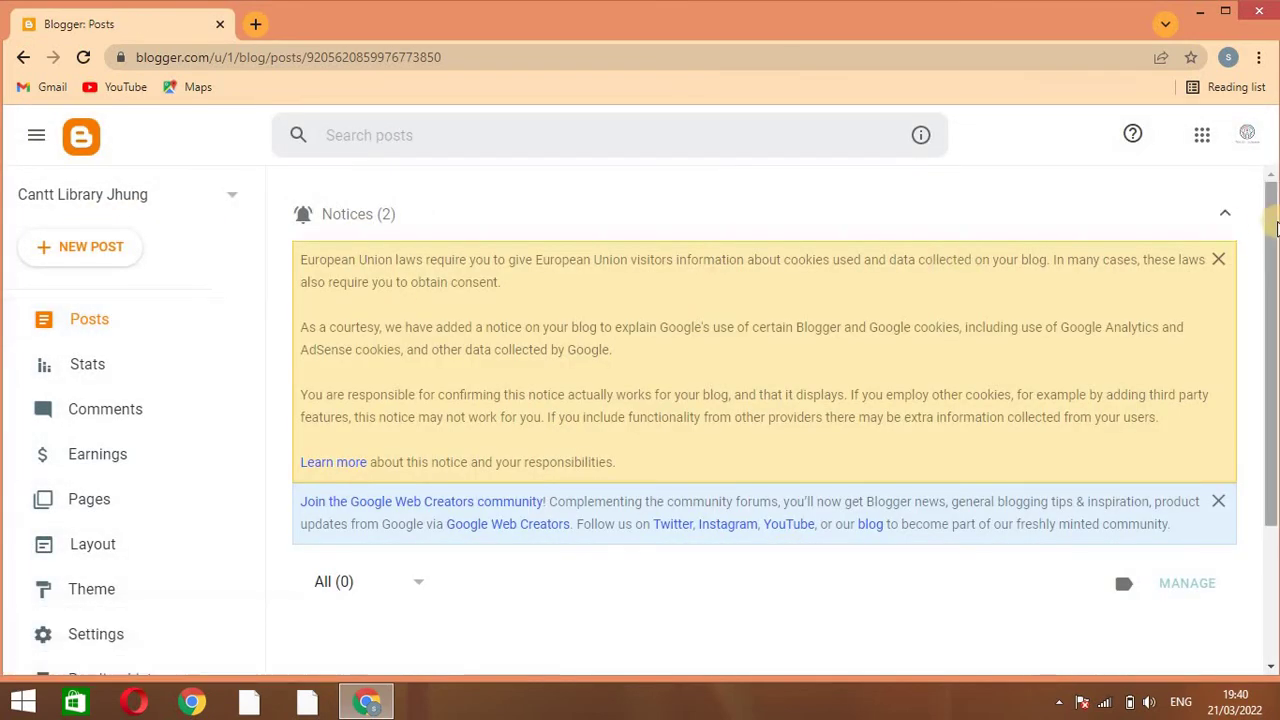
click(97, 591)
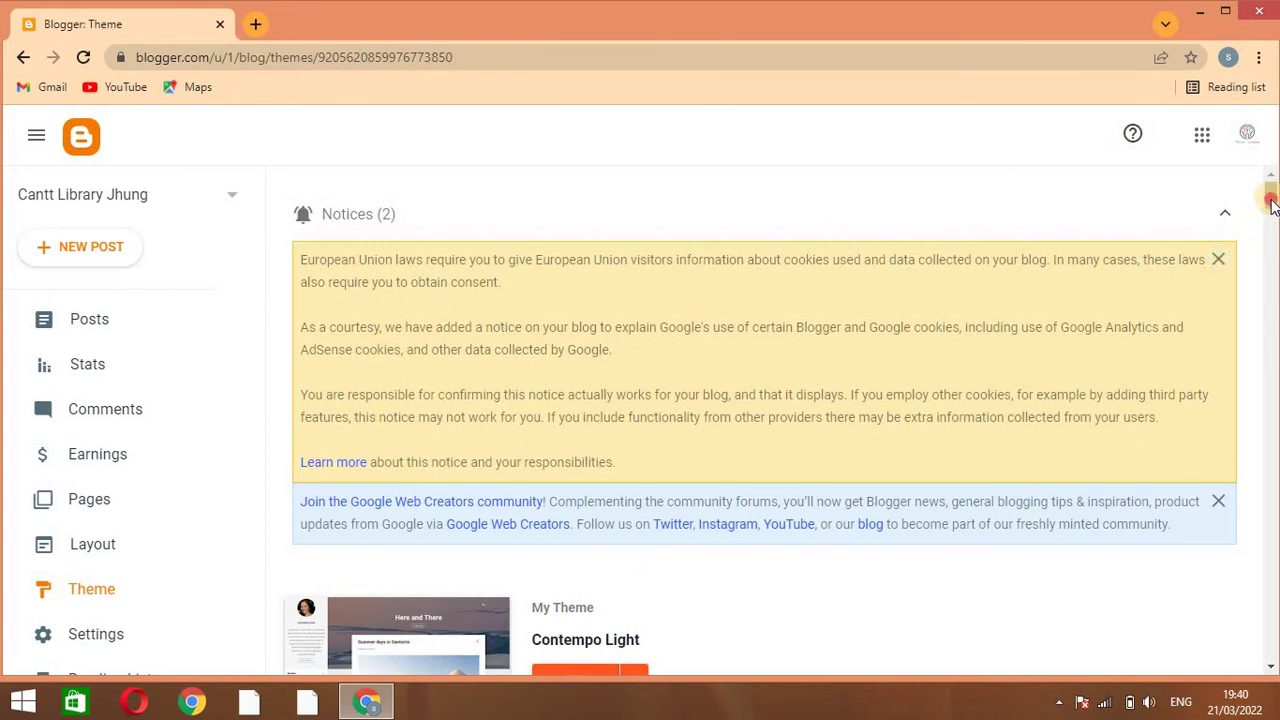
drag(1268, 200, 1272, 232)
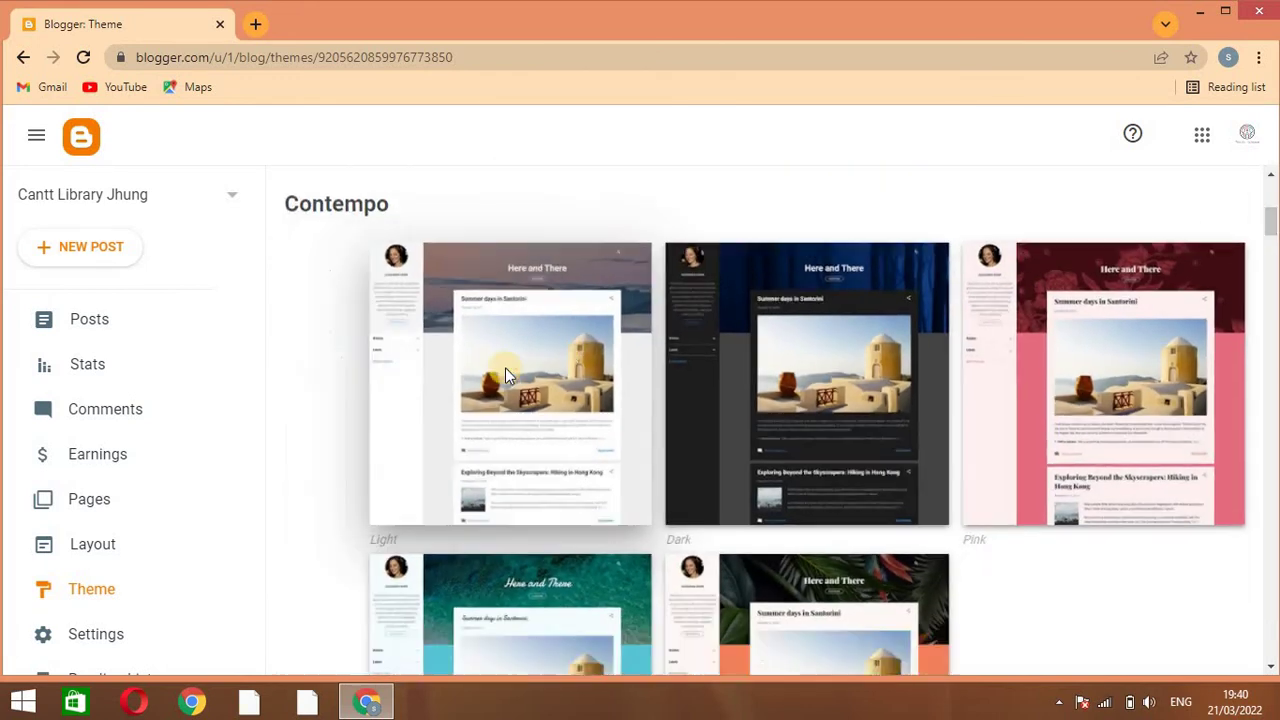
click(505, 375)
scroll(507, 464, down, 3)
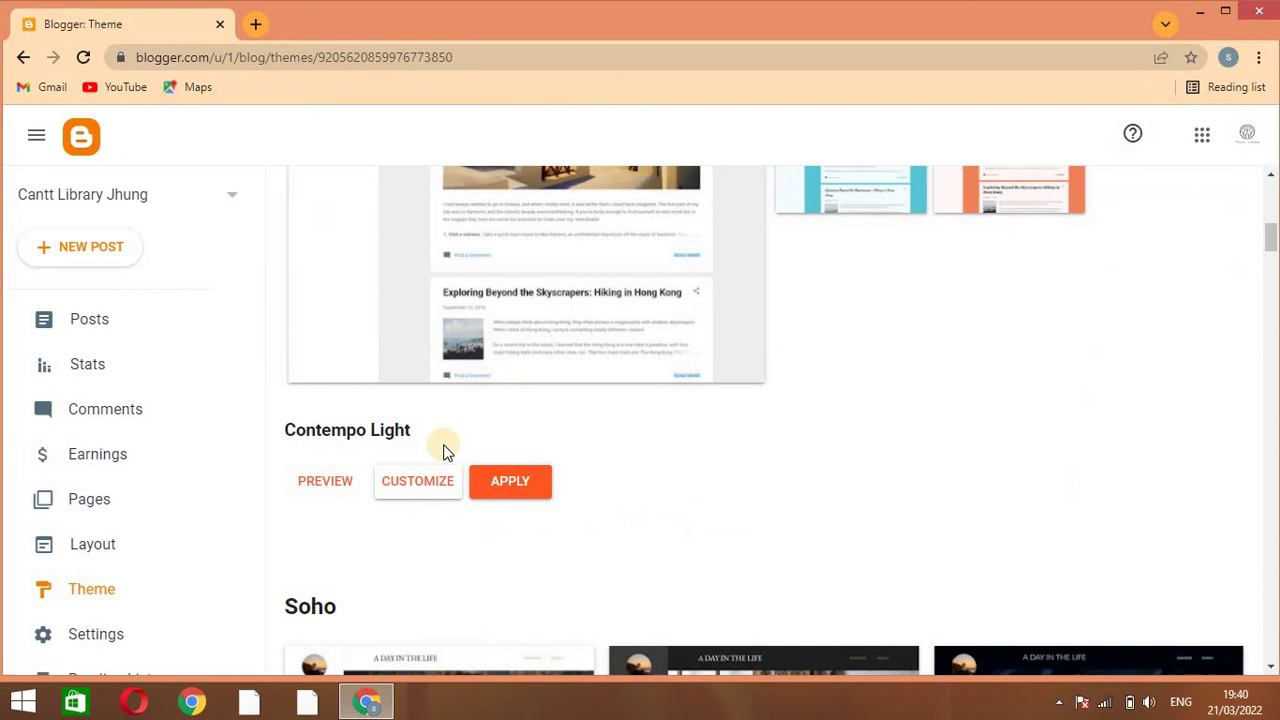
click(506, 483)
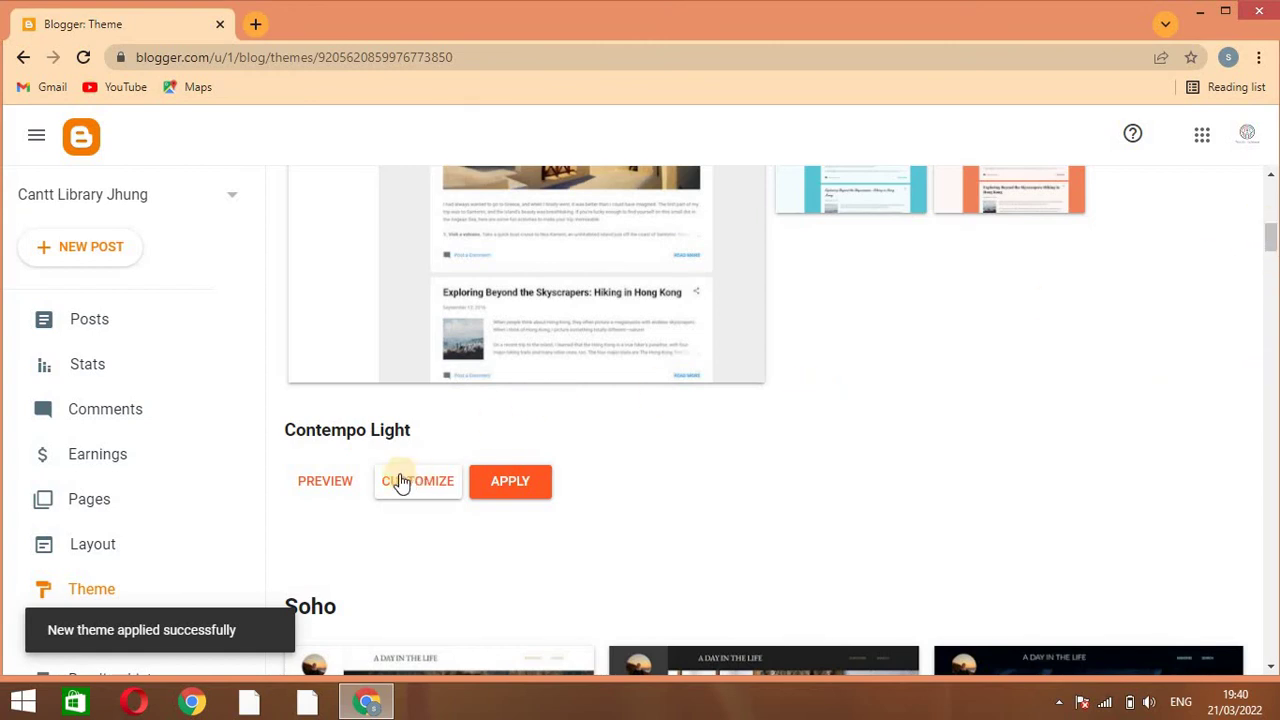
click(325, 481)
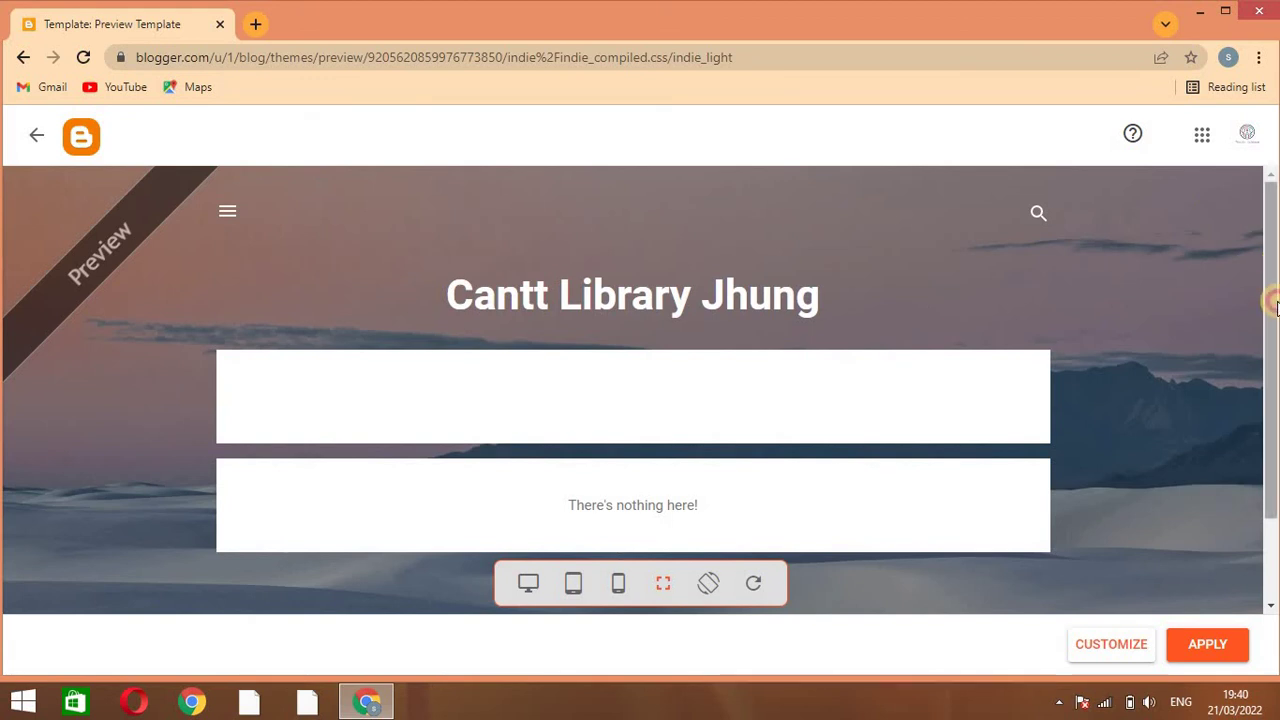
click(36, 135)
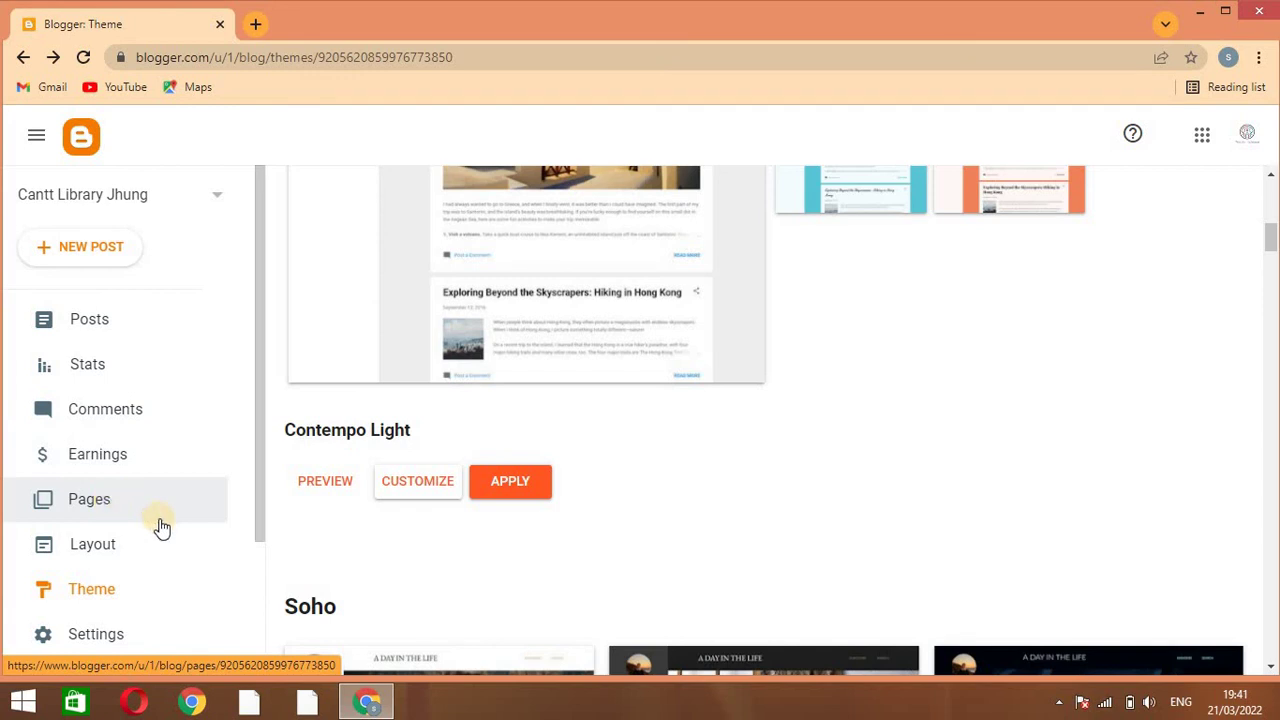
Open the Layout page and scroll through its Sidebar, Header, Ads and Page Body sections
click(138, 542)
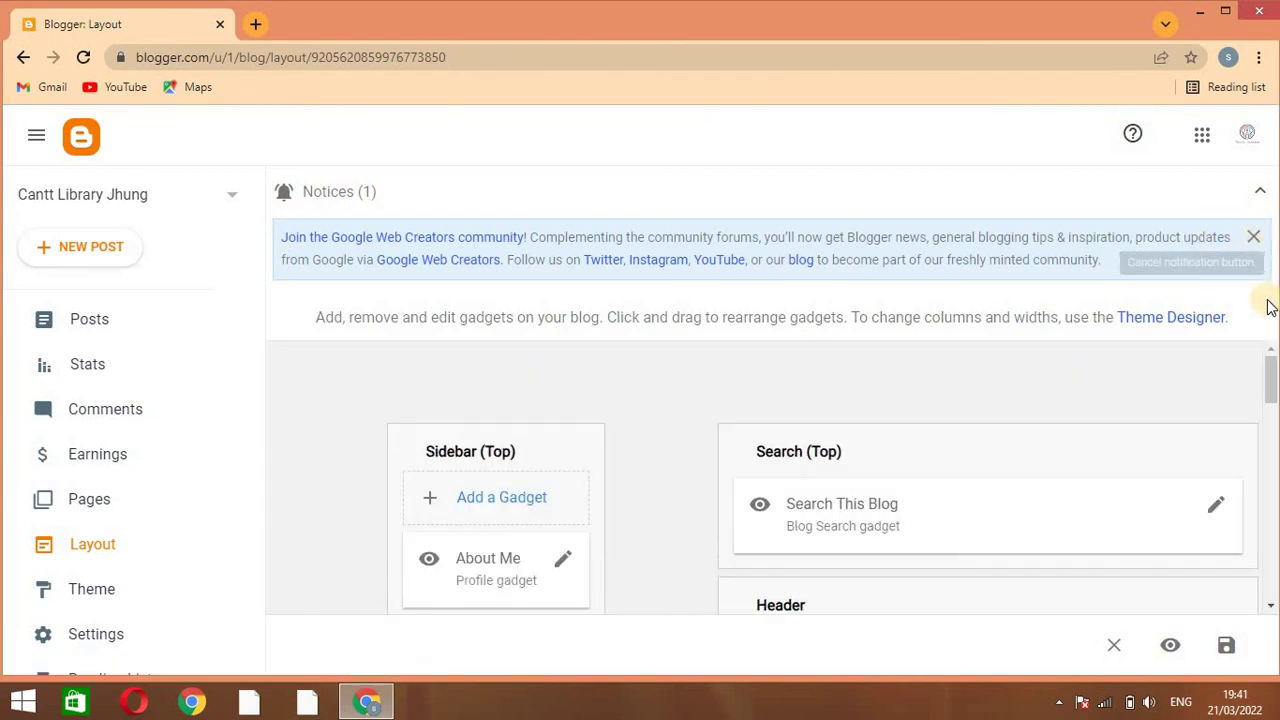
drag(1272, 385, 1272, 482)
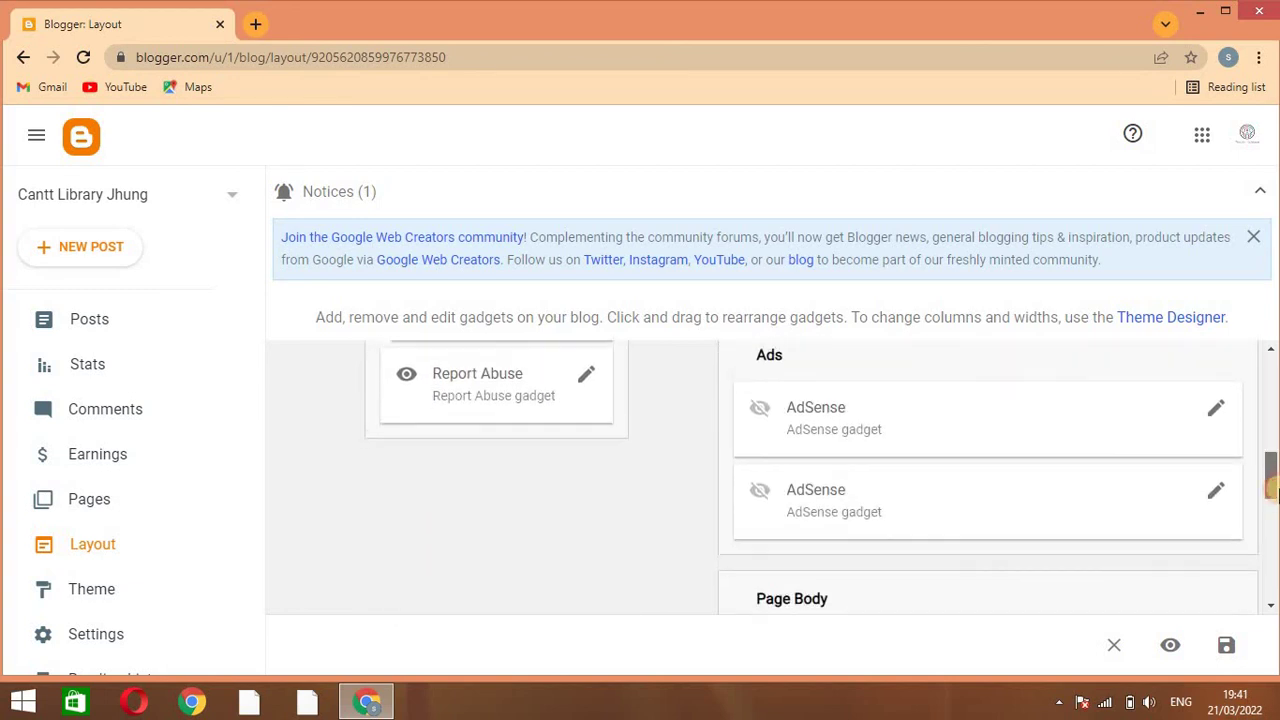
drag(1272, 482, 1260, 338)
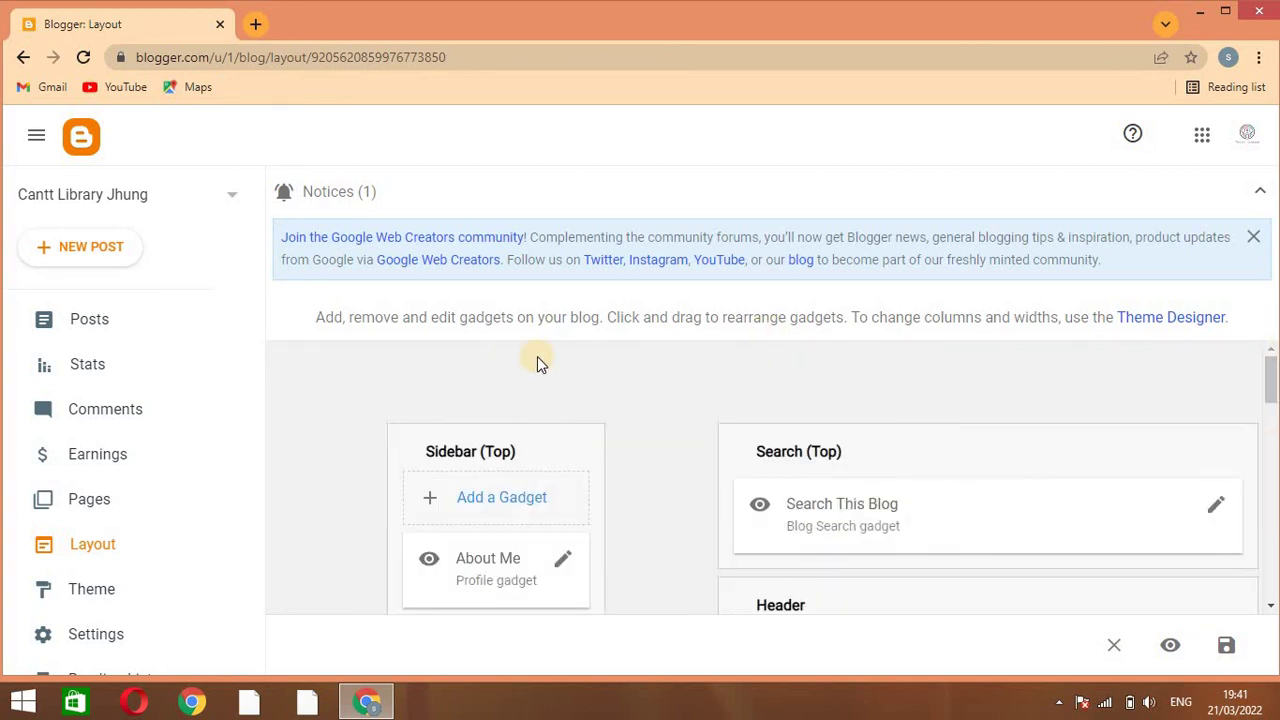